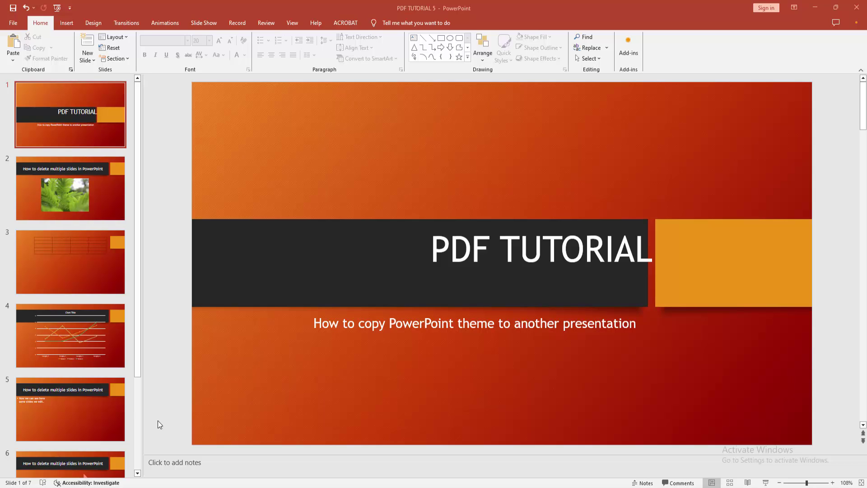
pyautogui.scroll(-2, 38, 173)
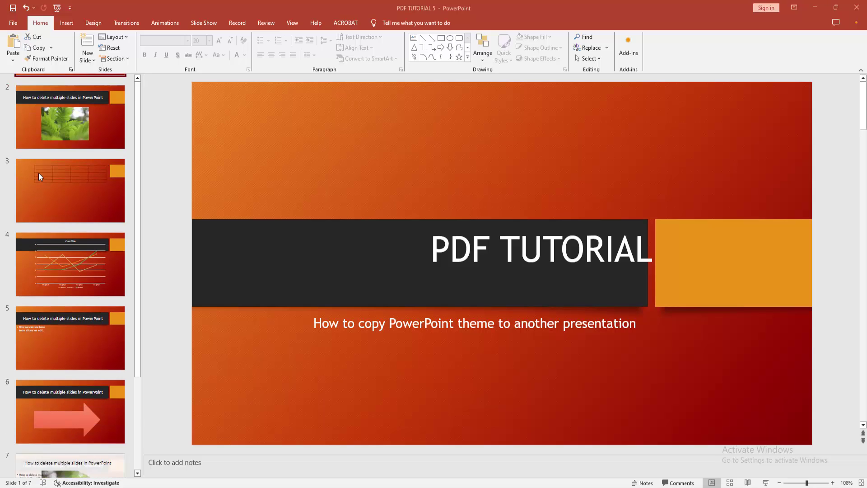
pyautogui.scroll(-2, 86, 251)
# Review the PDF TUTORIAL deck's slides and return to the title slide.
pyautogui.click(92, 270)
pyautogui.click(83, 217)
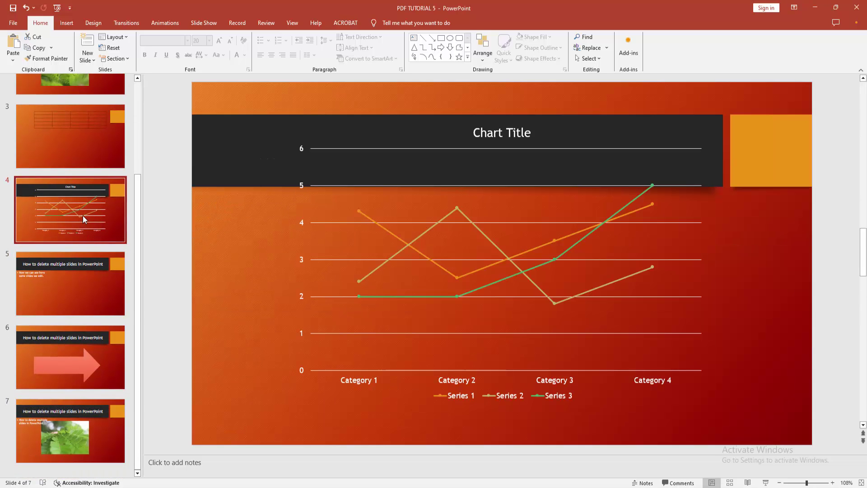
pyautogui.scroll(2, 83, 215)
pyautogui.press('Up')
pyautogui.press('Up')
pyautogui.scroll(1, 78, 111)
pyautogui.click(78, 112)
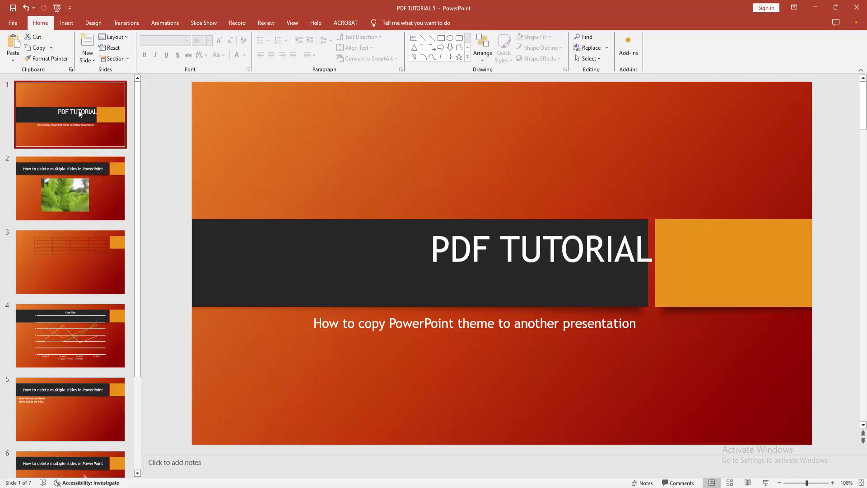
pyautogui.scroll(-2, 85, 203)
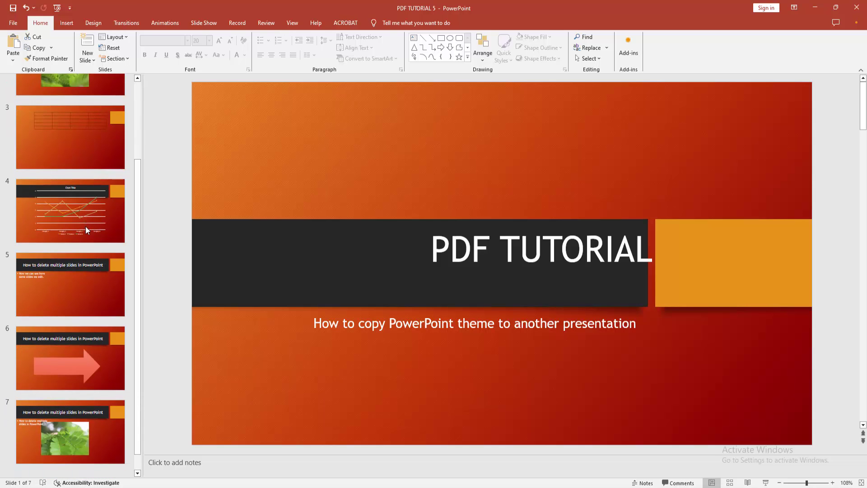
# Create a new blank presentation from the File start page.
pyautogui.click(21, 23)
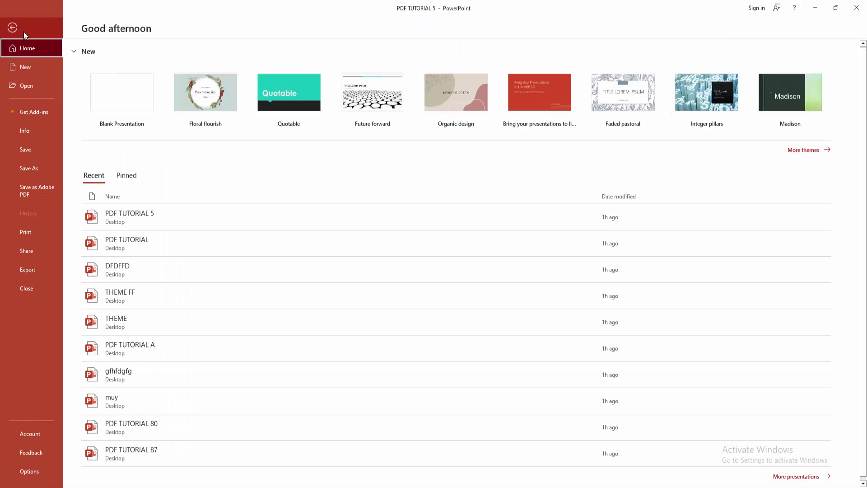
pyautogui.click(32, 65)
pyautogui.click(155, 83)
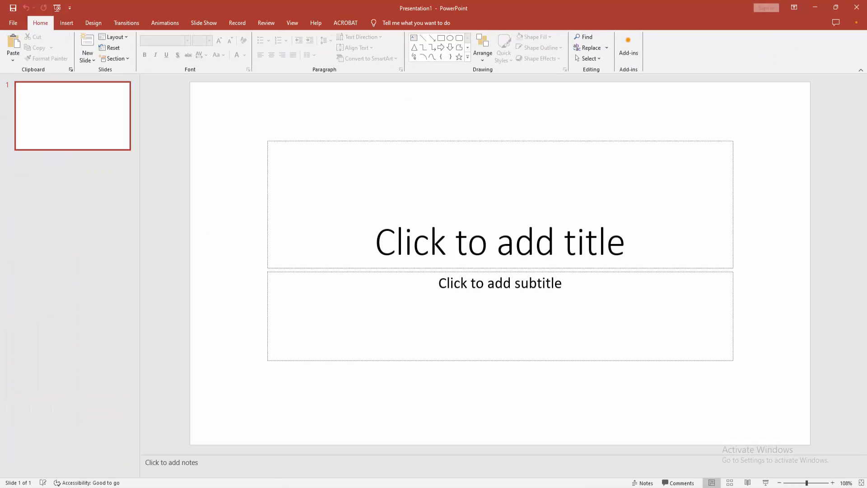
# Back in PDF TUTORIAL 5, select slides 1 through 4 and copy them.
pyautogui.click(154, 458)
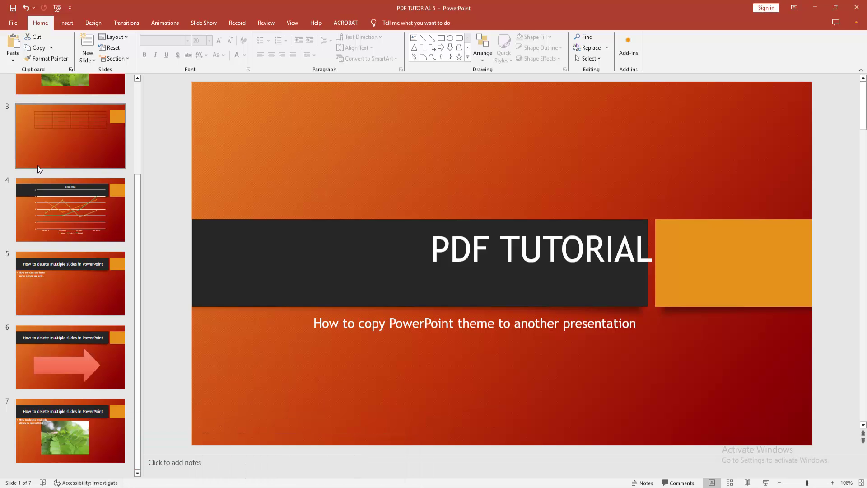
pyautogui.scroll(5, 38, 166)
pyautogui.keyDown('shift'); pyautogui.click(77, 354); pyautogui.keyUp('shift')
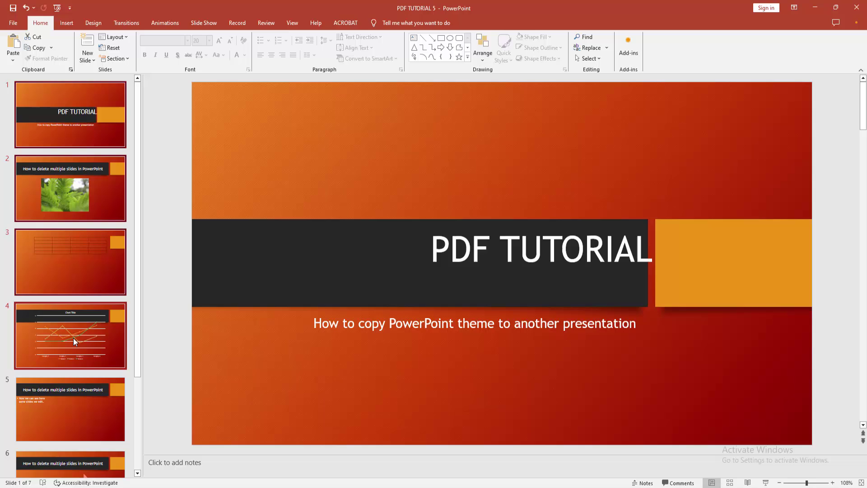
pyautogui.rightClick(73, 339)
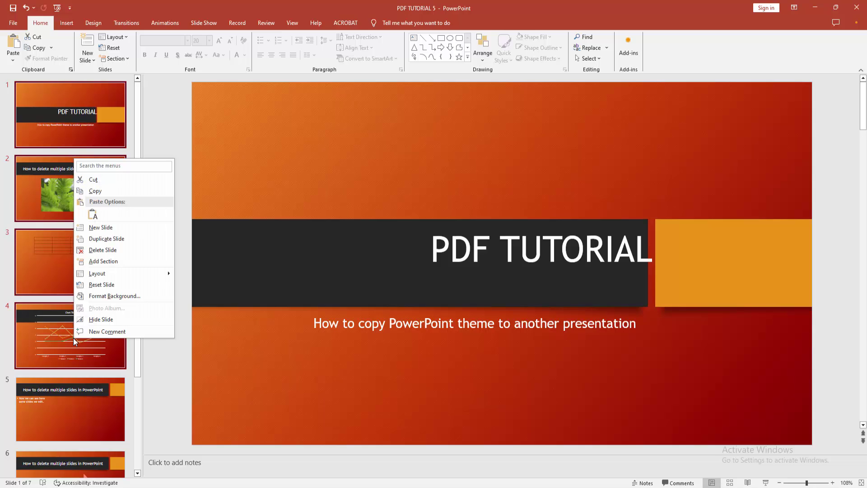
pyautogui.click(112, 190)
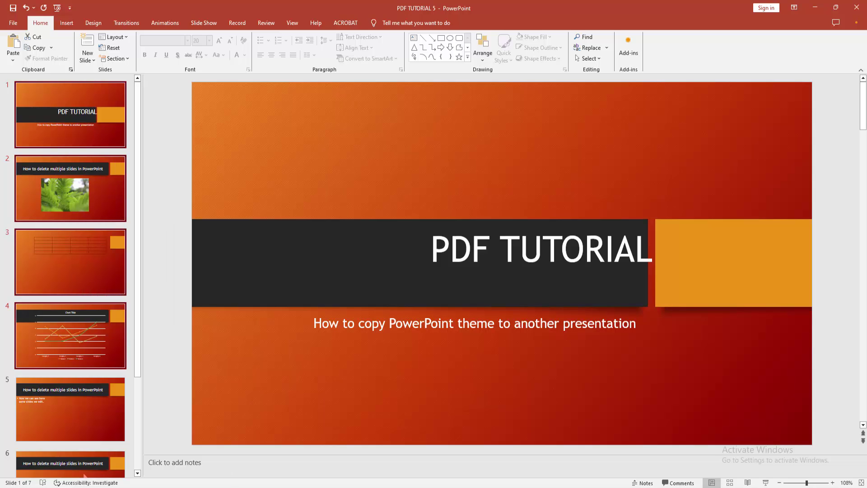
# Paste the four copied slides after slide 1 of Presentation1, then return to PDF TUTORIAL 5.
pyautogui.click(366, 457)
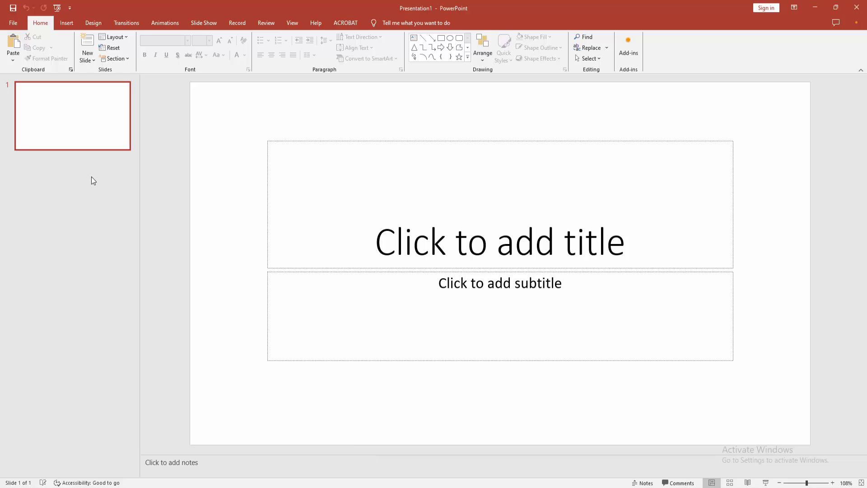
pyautogui.rightClick(97, 95)
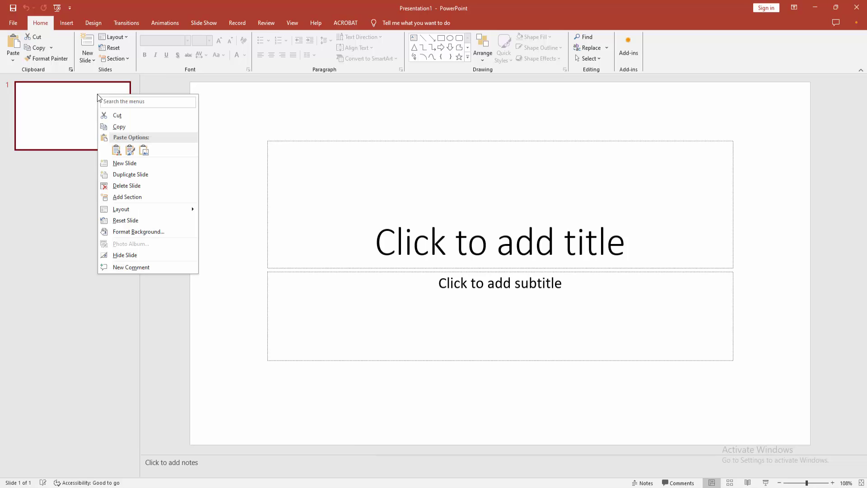
pyautogui.click(116, 151)
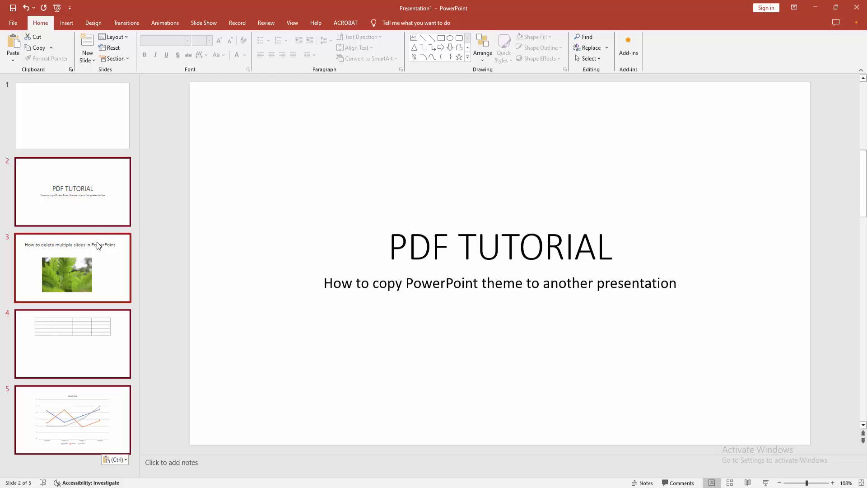
pyautogui.click(73, 130)
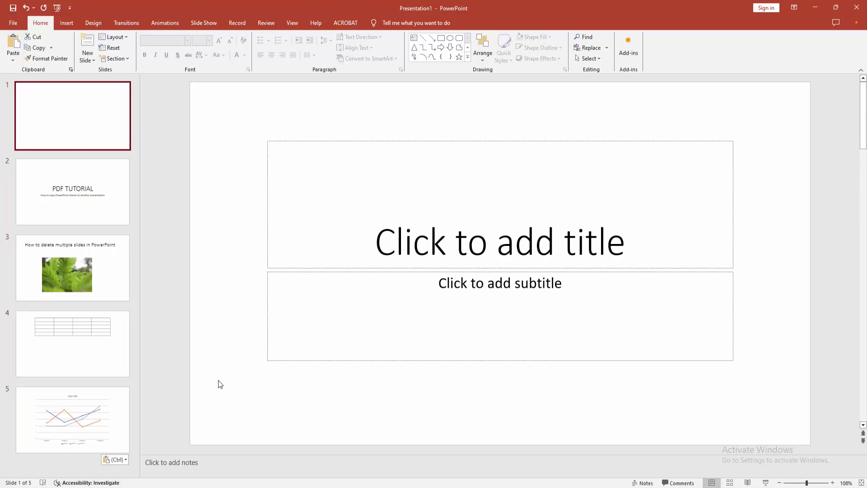
pyautogui.click(197, 449)
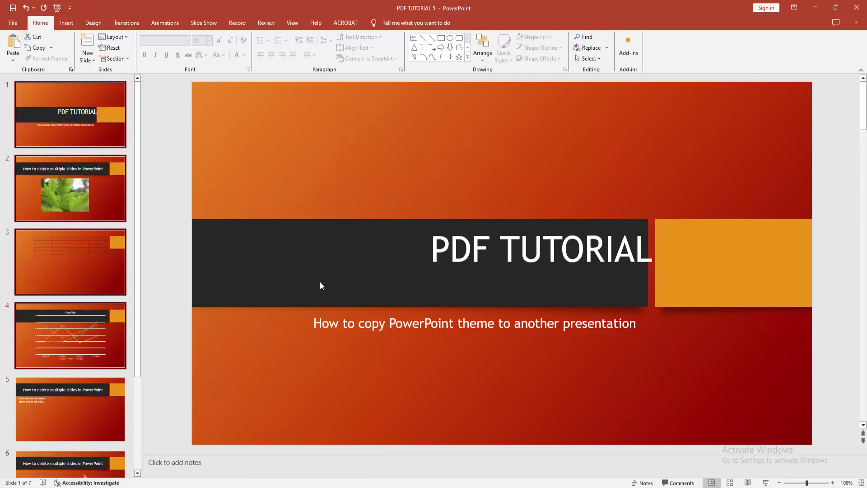
pyautogui.scroll(-3, 89, 285)
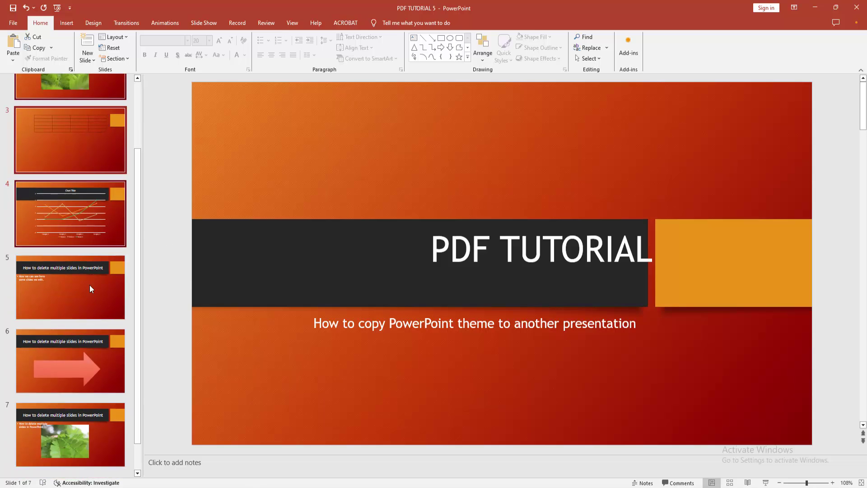
pyautogui.scroll(2, 90, 284)
pyautogui.scroll(1, 89, 286)
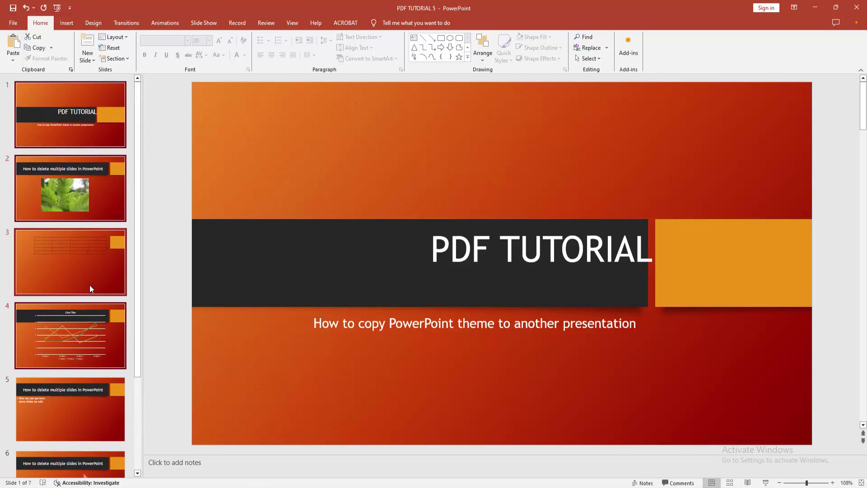